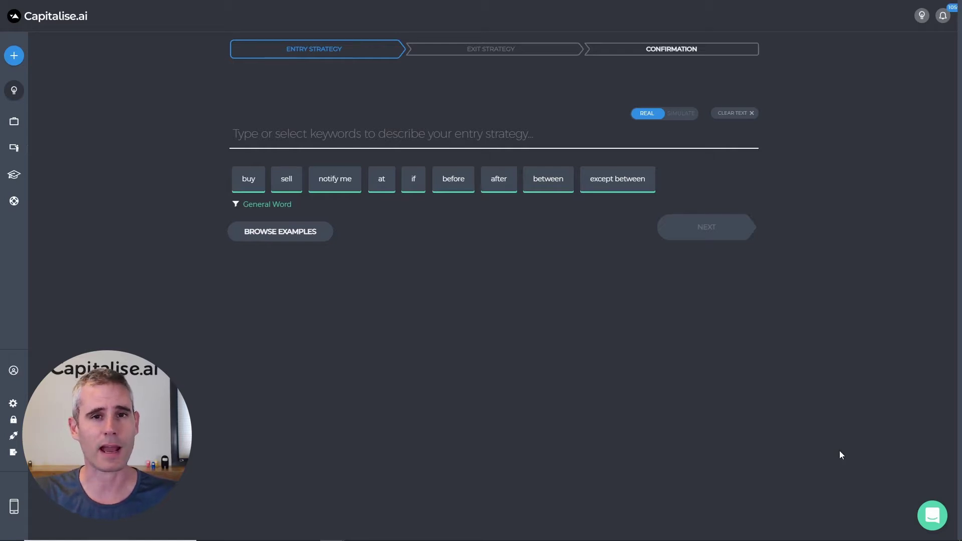
text(If th)
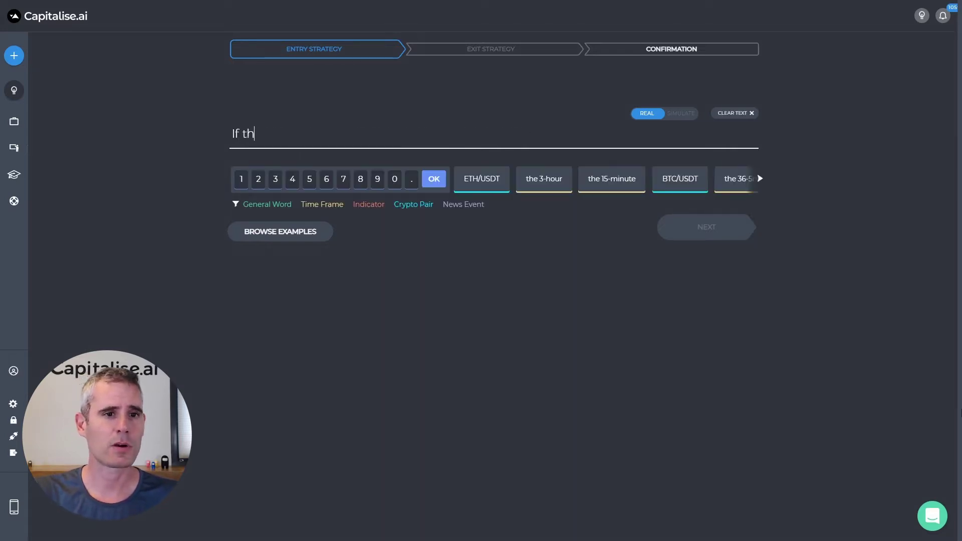
text(e price of eth)
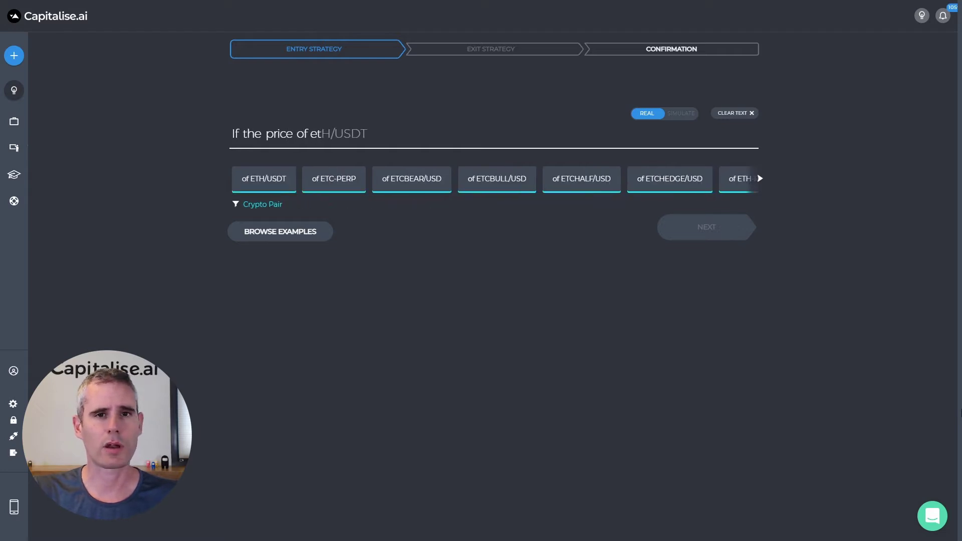
Complete the entry rule as 'buy 5,000 USD worth of ETH/USDT' when price drops 3% below its 3-hour high.
key(Tab)
text(<)
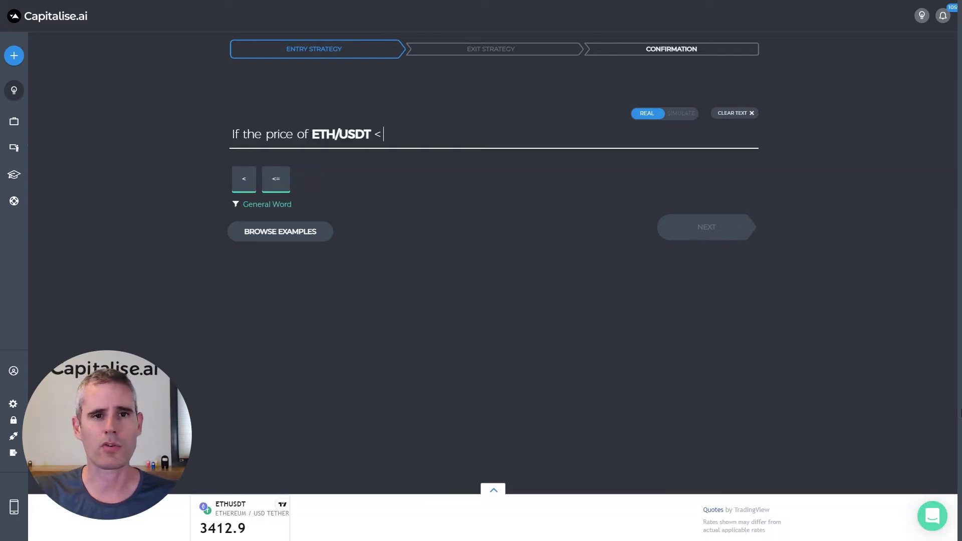
text( the 3-h)
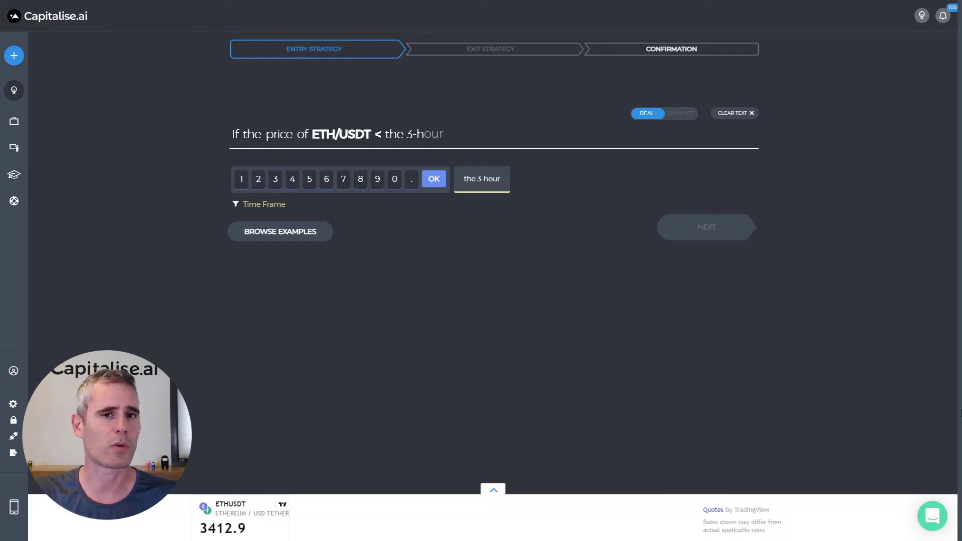
text(our high)
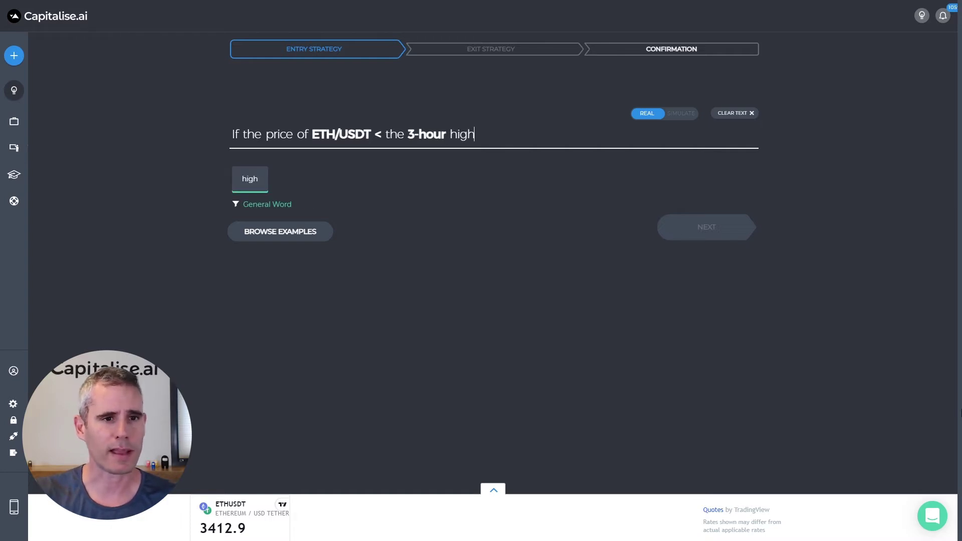
key(Tab)
text(by )
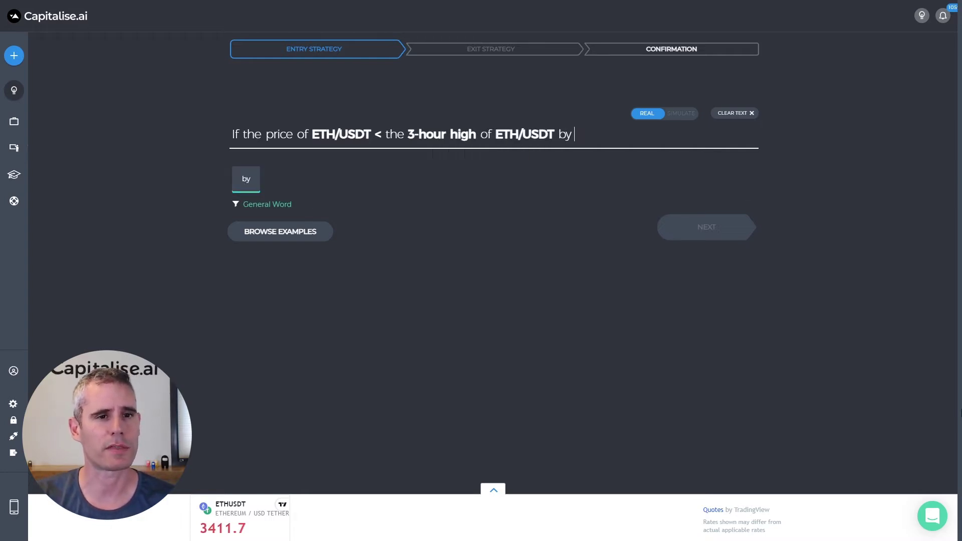
text(more than )
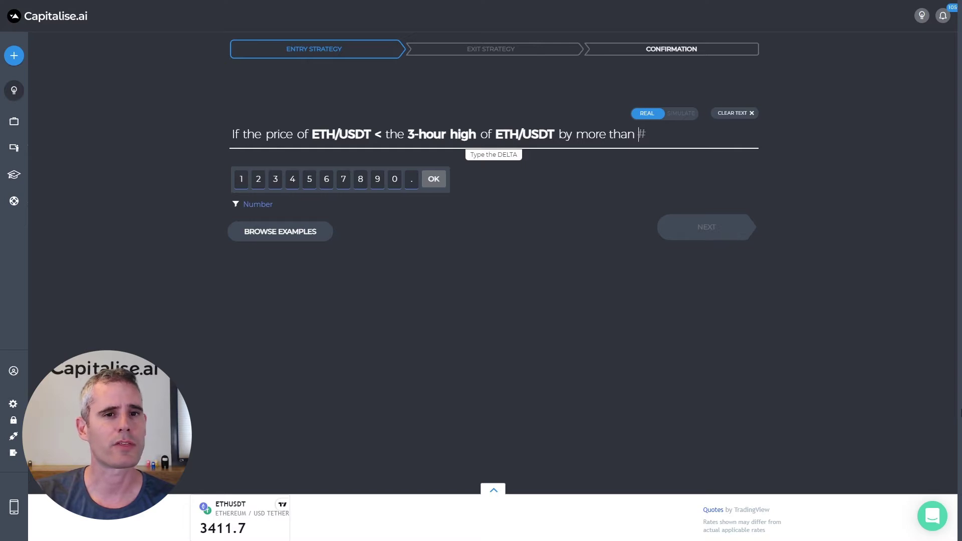
text(3% th)
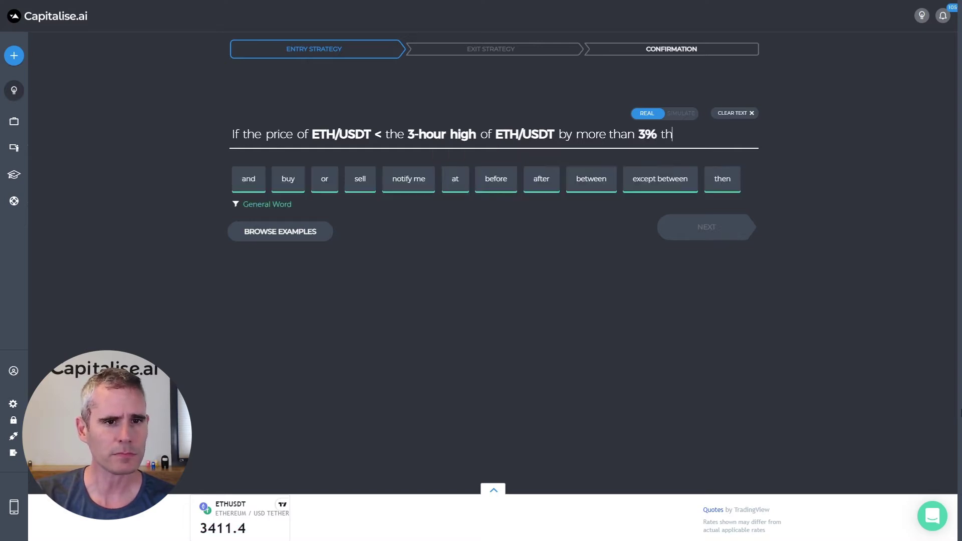
text(en buy)
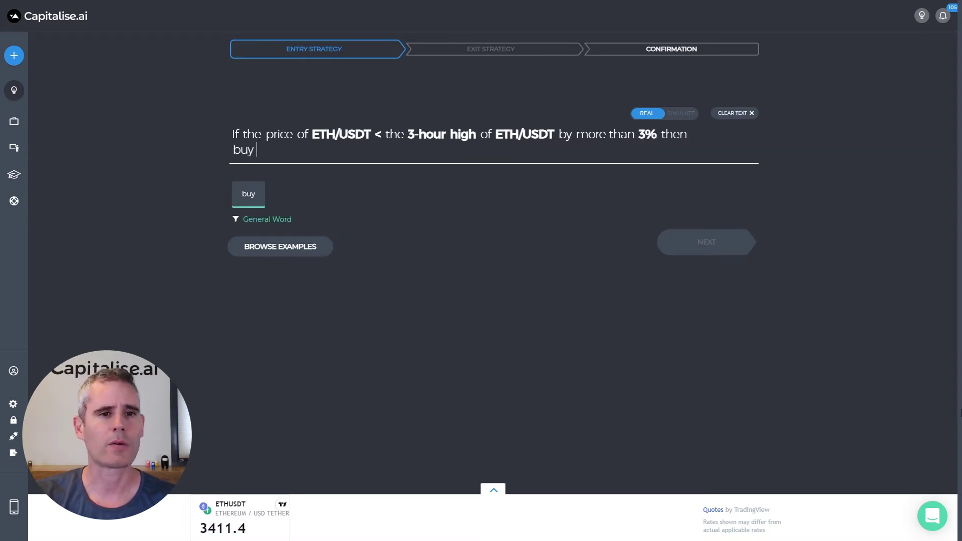
text(5000 usd)
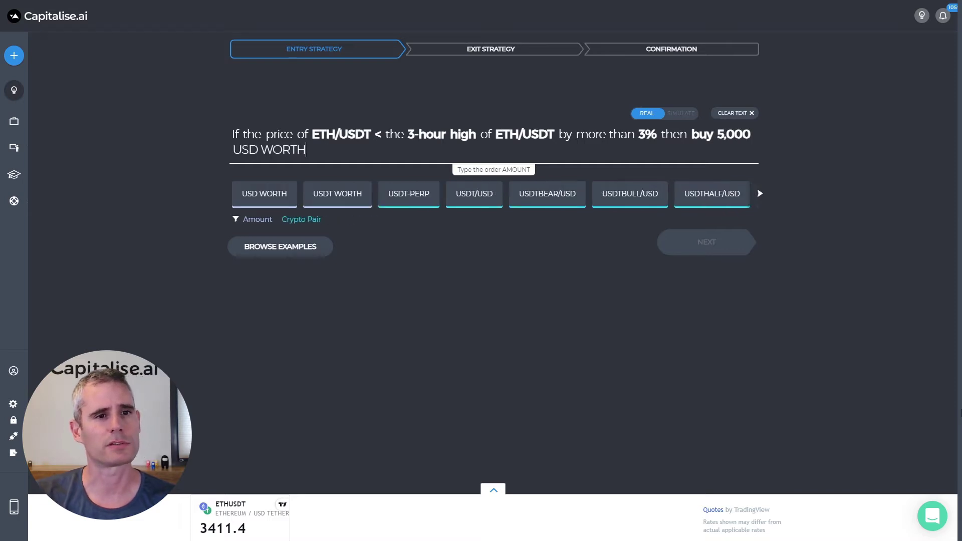
text( of eth a)
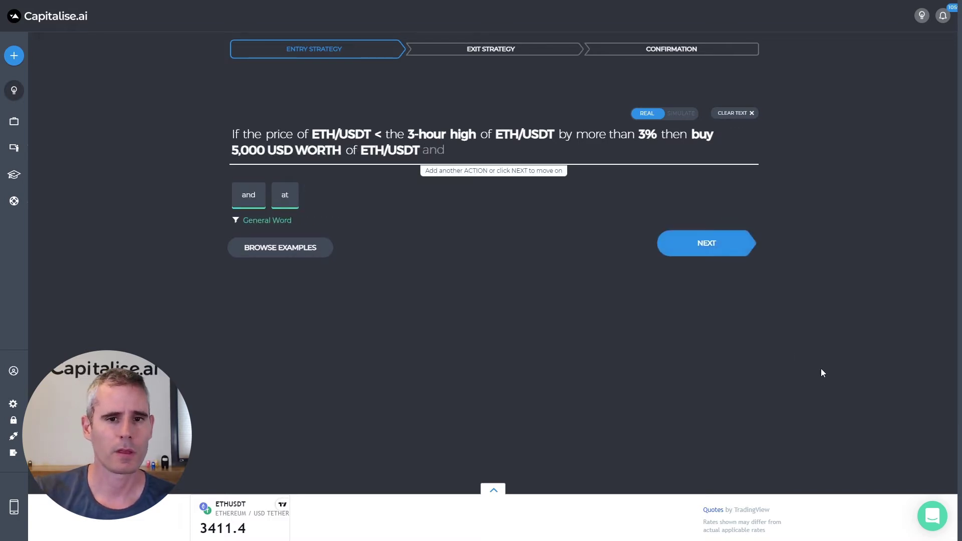
click(697, 252)
text(close )
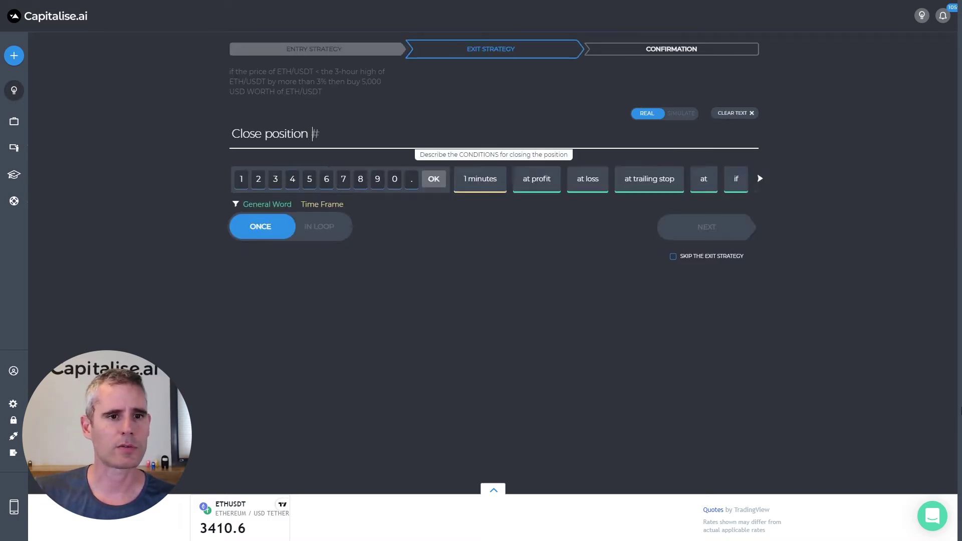
text(at profit of 5% )
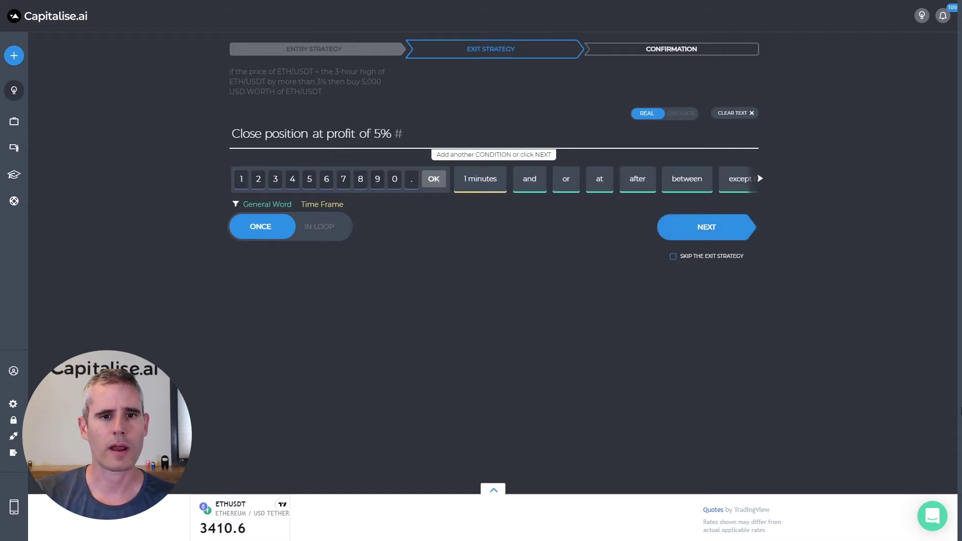
text(or at loss )
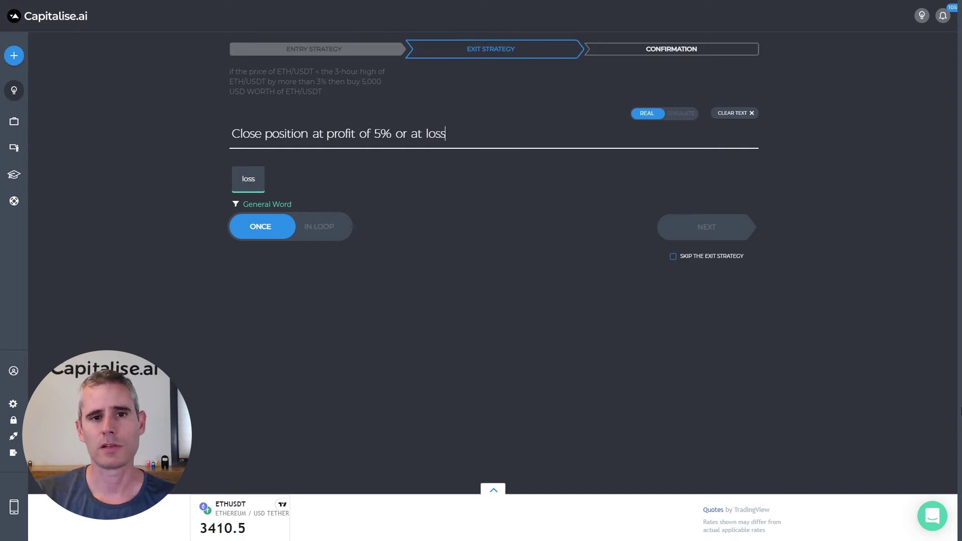
text(of 5%)
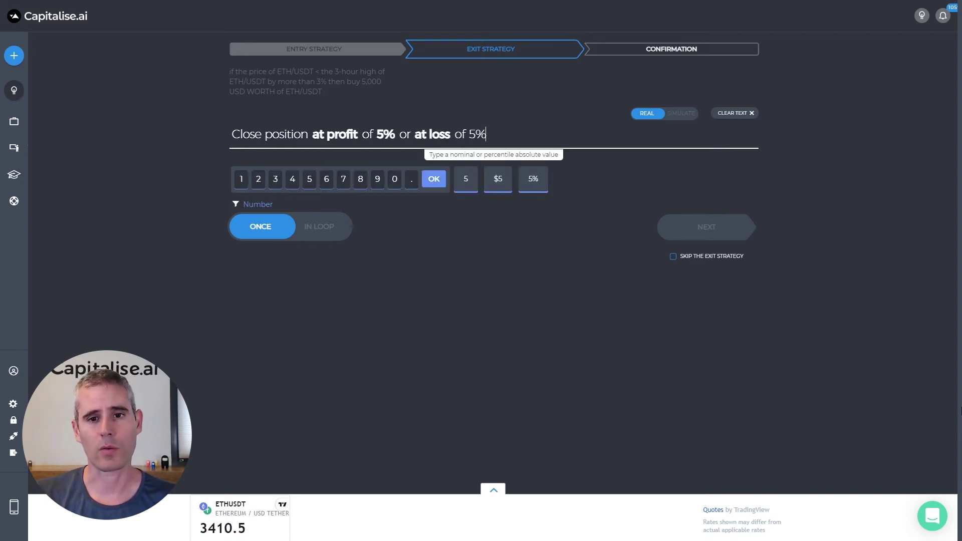
Submit the exit rule 'close at profit of 5% or at loss of 5%'.
click(690, 234)
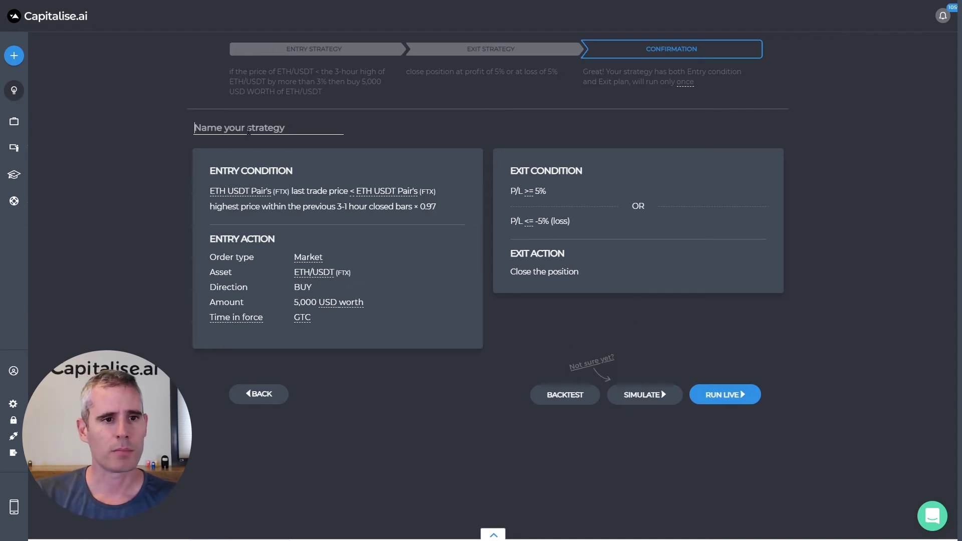
text(ETH Backtest #1)
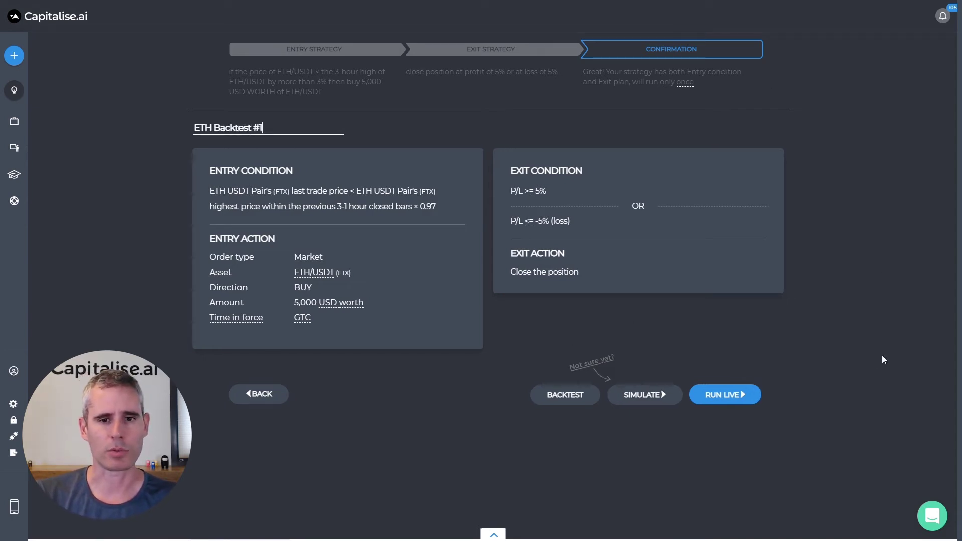
Backtest the strategy named 'ETH Backtest #1'.
click(565, 395)
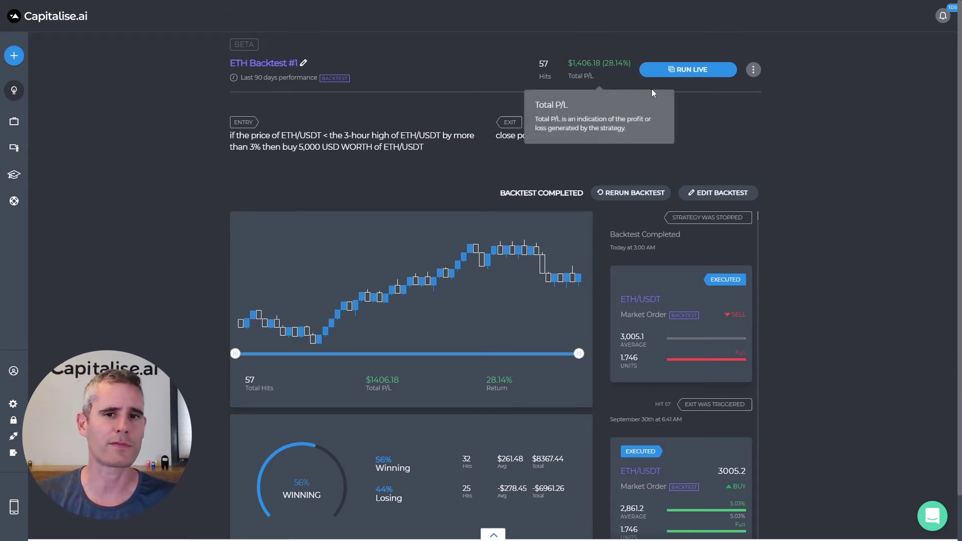
scroll(812, 162, down, 1)
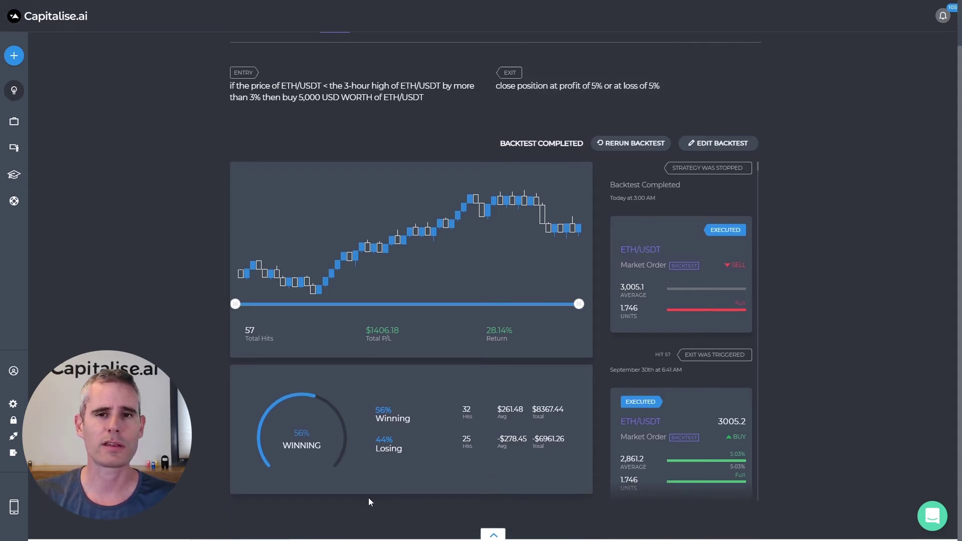
scroll(809, 351, up, 1)
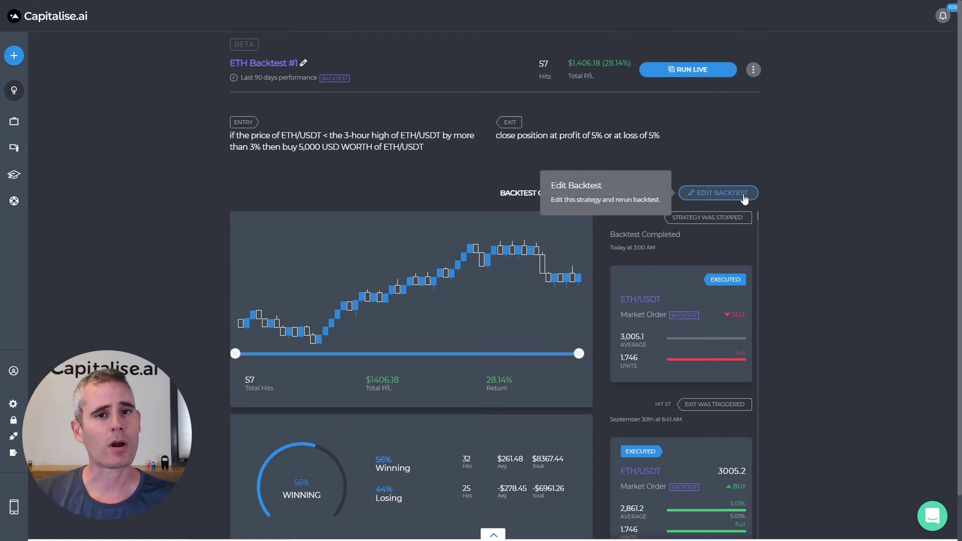
Check ETH Backtest #1's results: 32 winning and 25 losing trades.
click(753, 70)
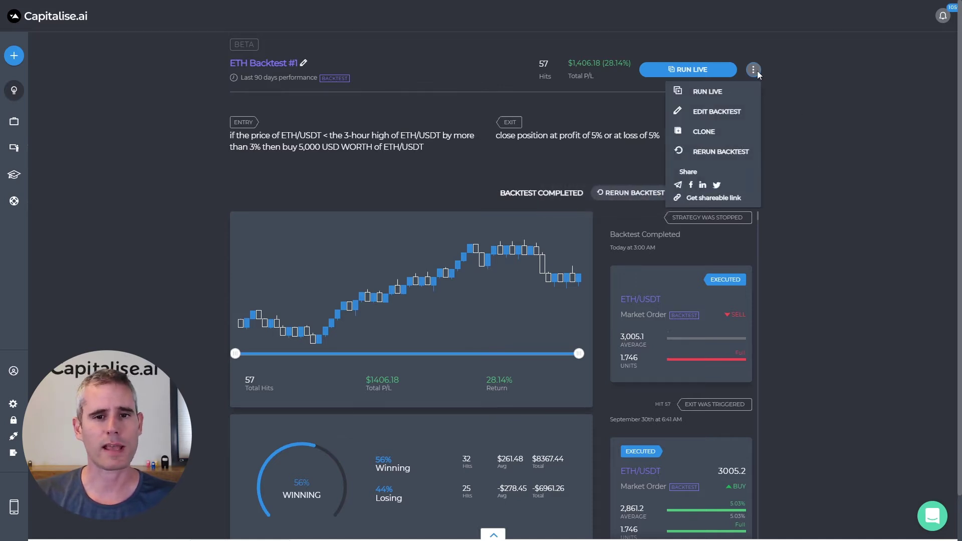
Clone ETH Backtest #1 and change its loss threshold from 5% to 8%.
click(715, 132)
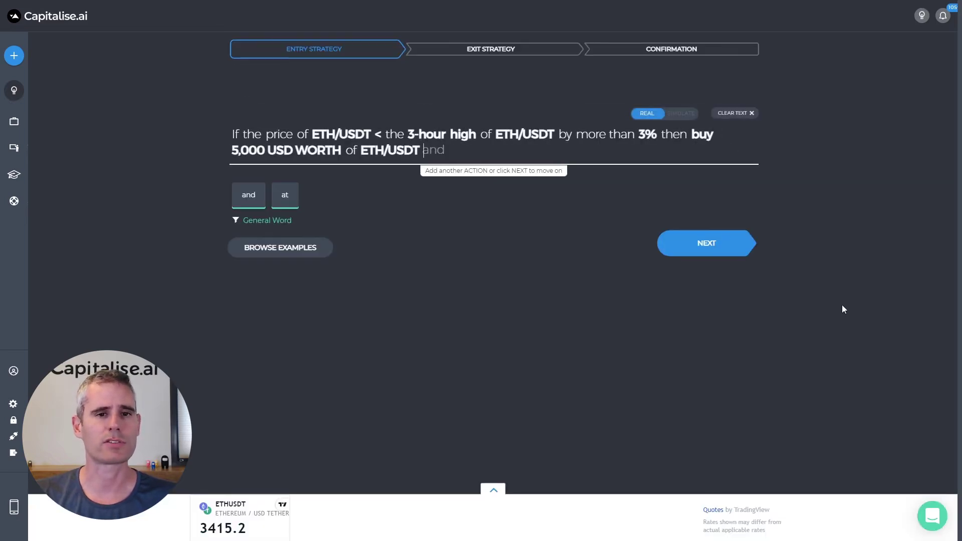
click(725, 243)
key(BackSpace)
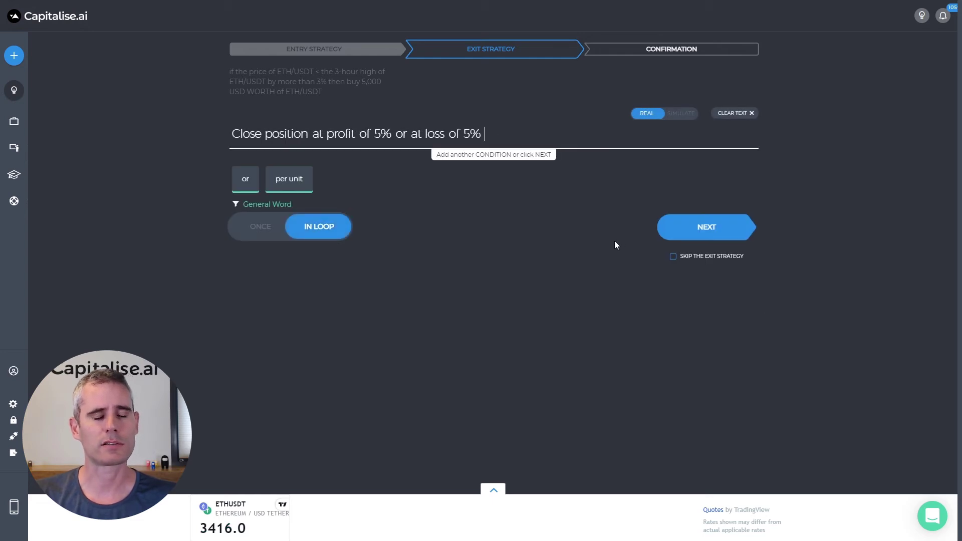
key(BackSpace)
key(BackSpace)
text(8)
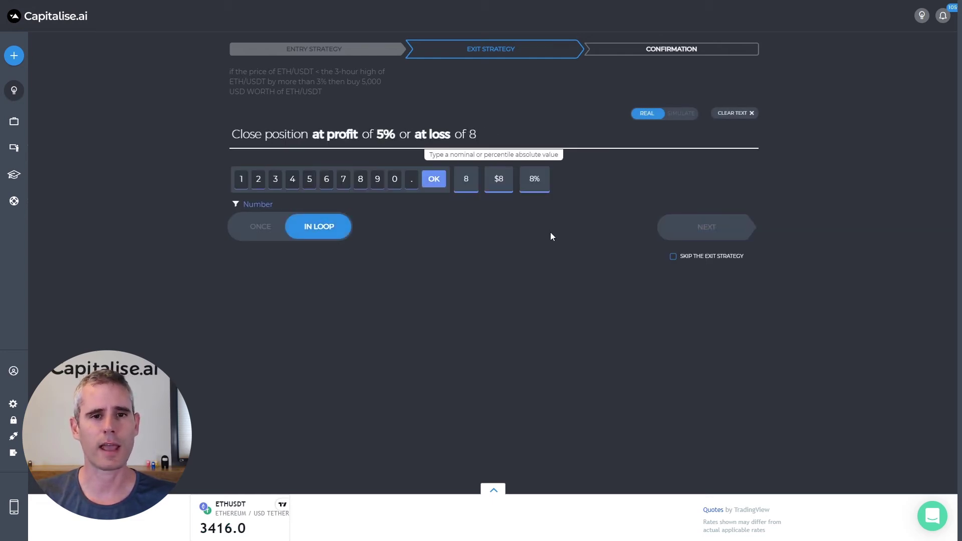
click(535, 180)
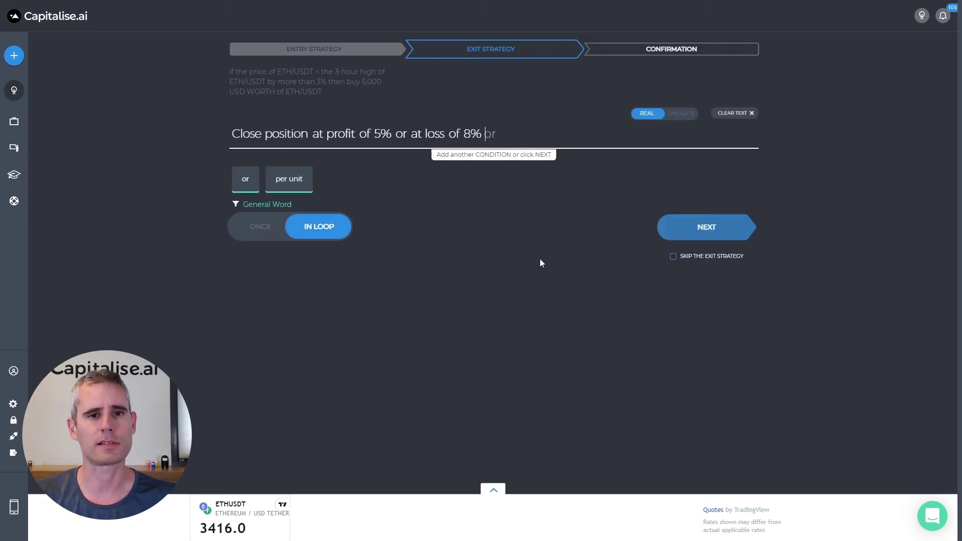
click(677, 239)
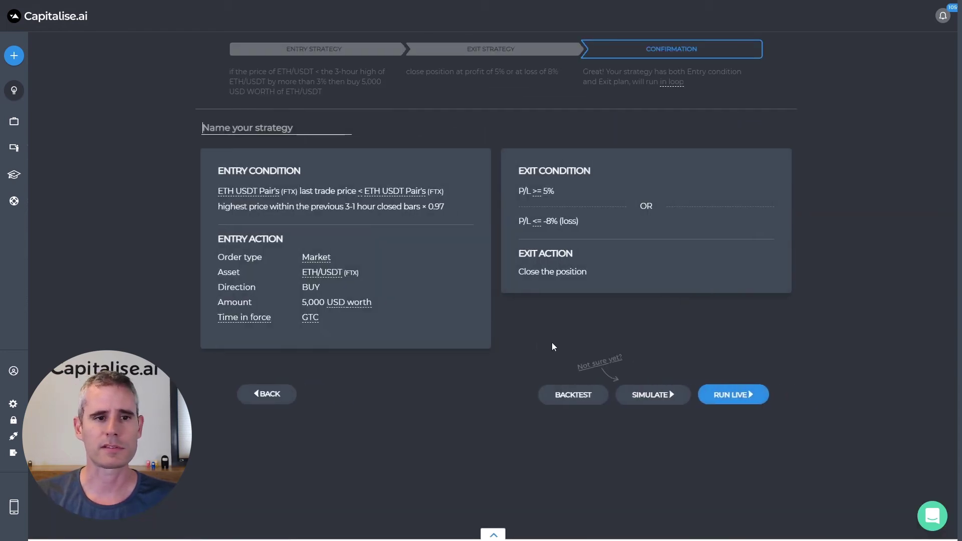
Name the cloned strategy 'ETH Backtest #2' and run its backtest.
click(298, 128)
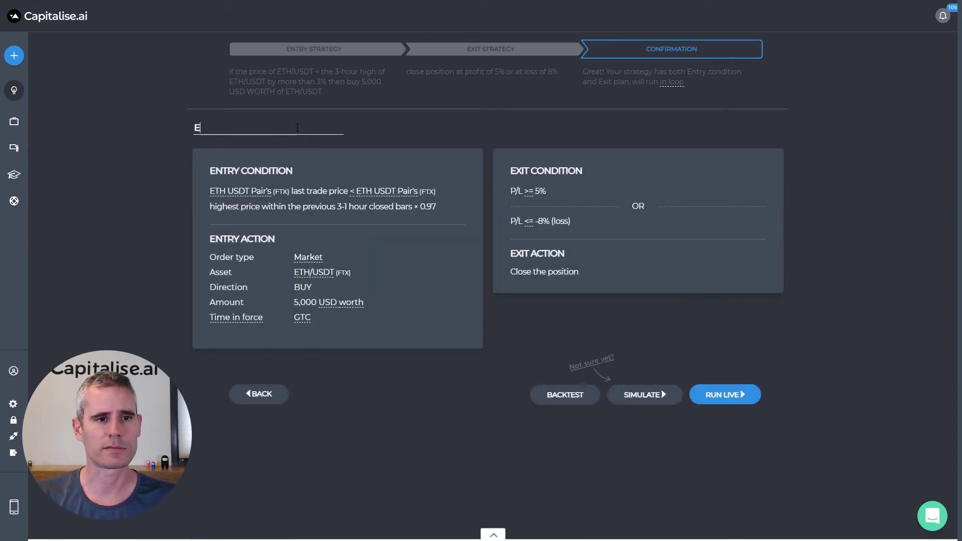
text(ETH Backtest #2)
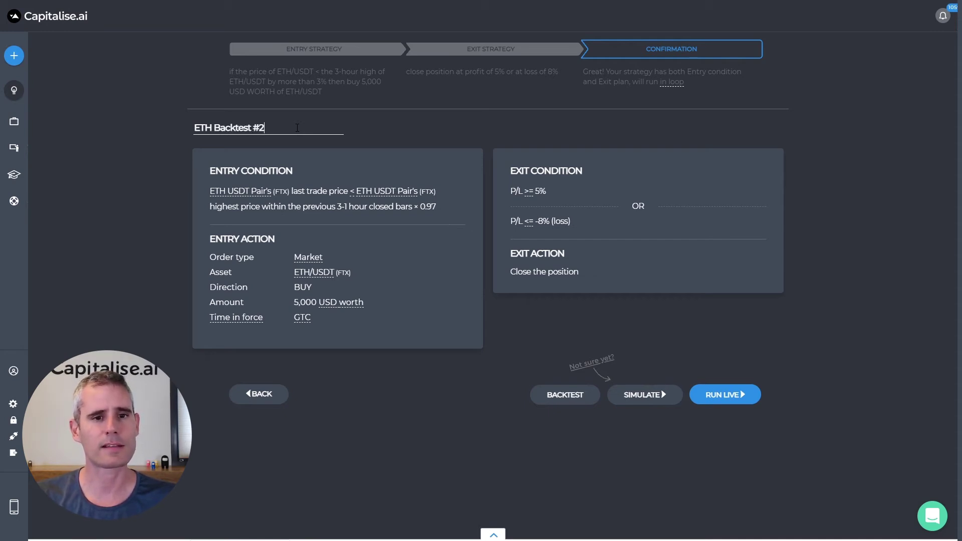
click(563, 396)
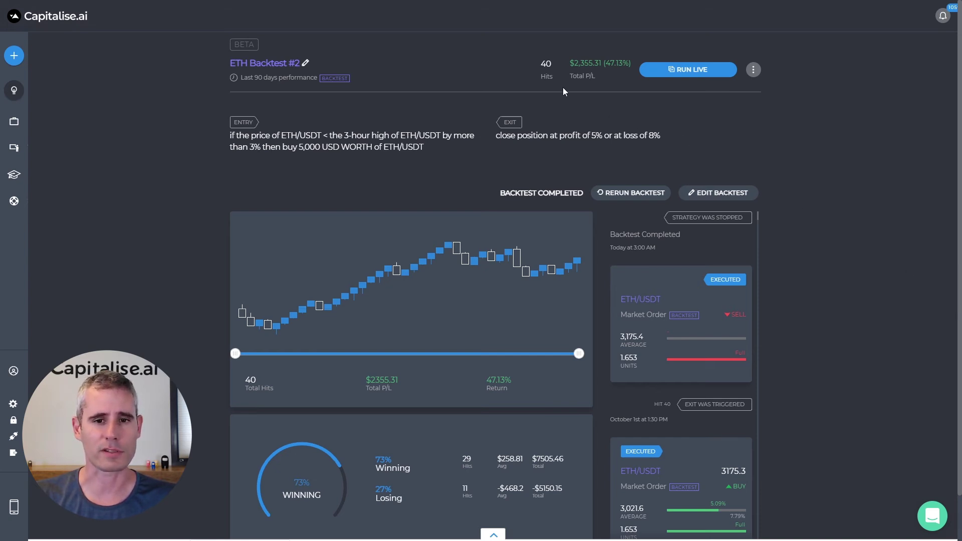
scroll(756, 154, down, 1)
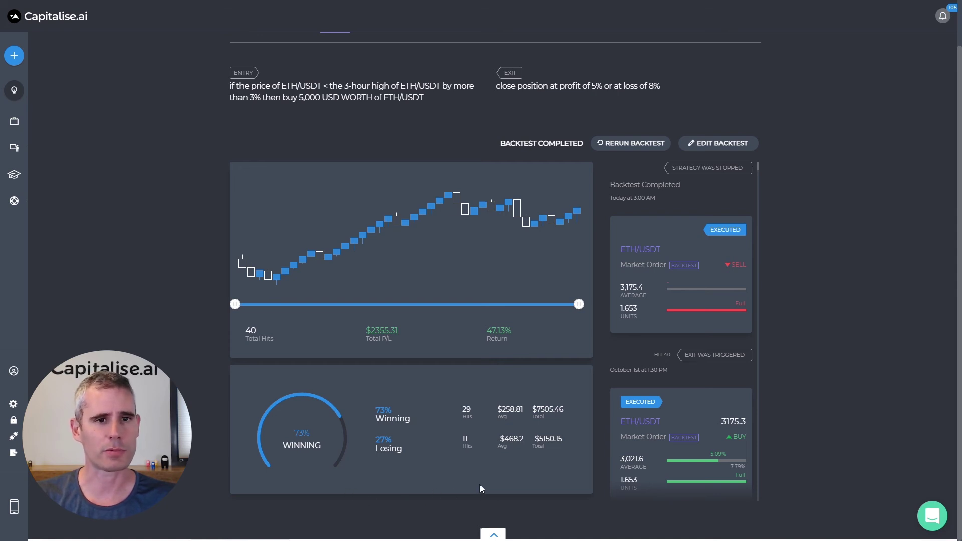
scroll(774, 248, up, 1)
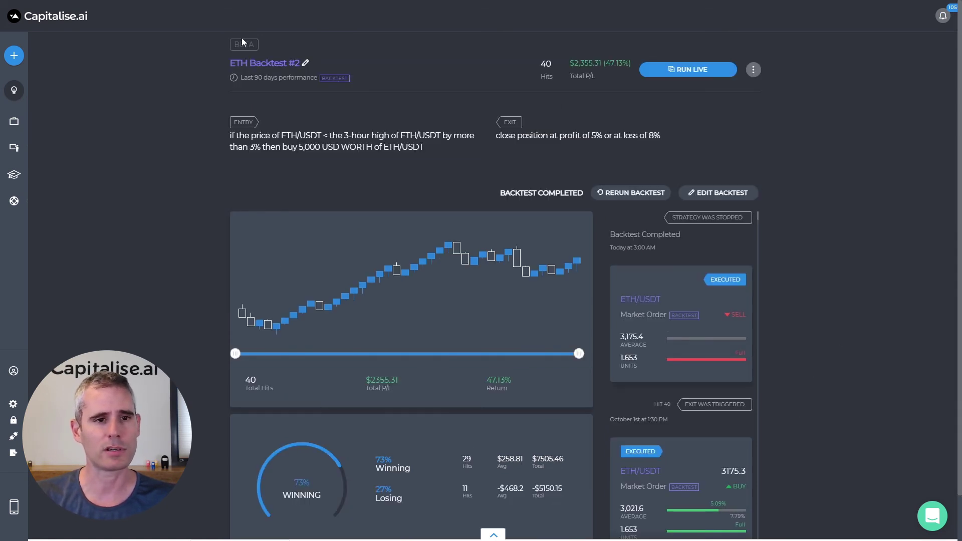
After reviewing ETH Backtest #2's 47.13% return, go to My Strategies.
mouse_move(14, 120)
click(42, 128)
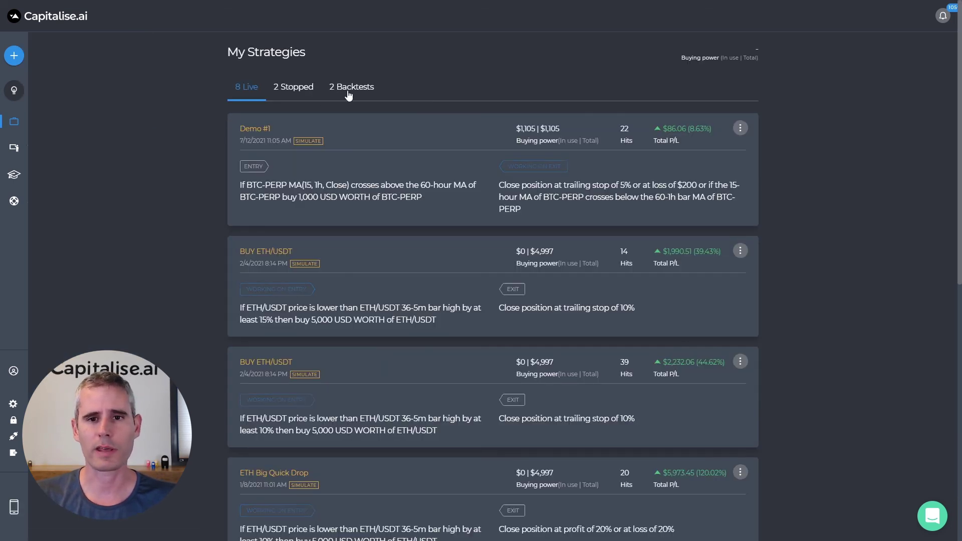
Filter My Strategies to the '2 Backtests' tab listing both ETH backtests.
click(348, 94)
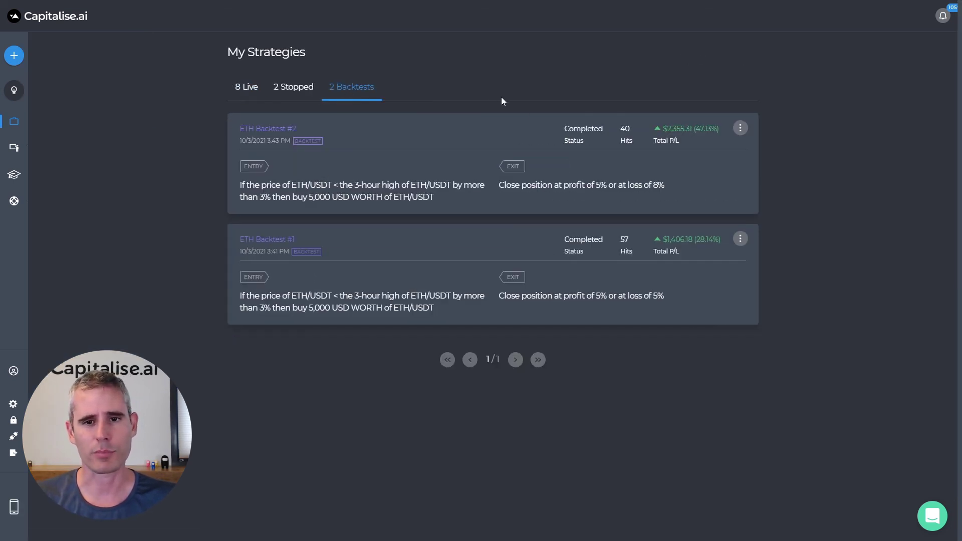